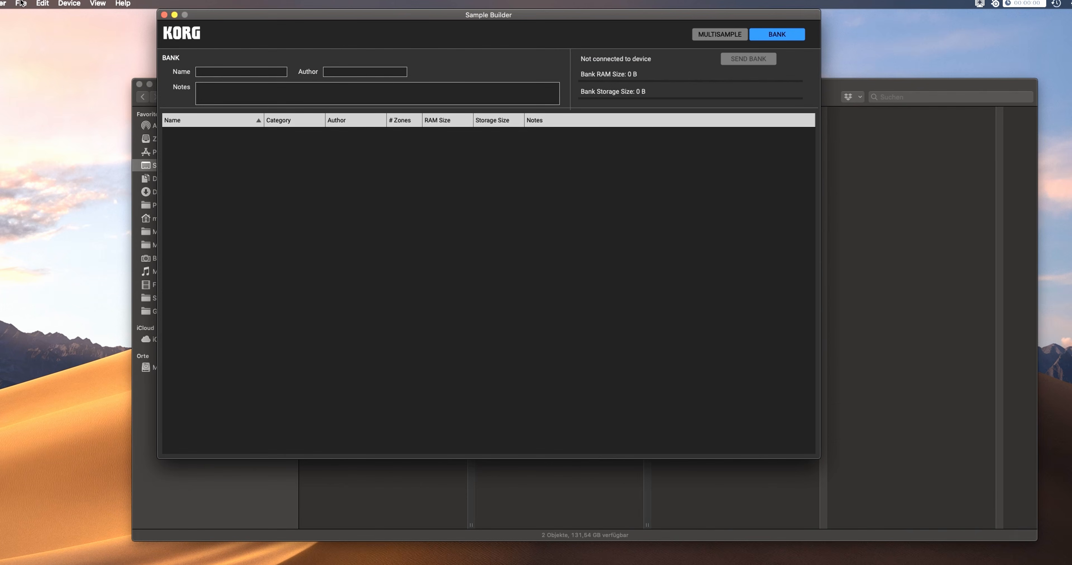
# Step: Open the bank Sounds Of The 80s V13.korgbank from the Sounds Of The 80s Vol 01 Final folder
pyautogui.click(21, 3)
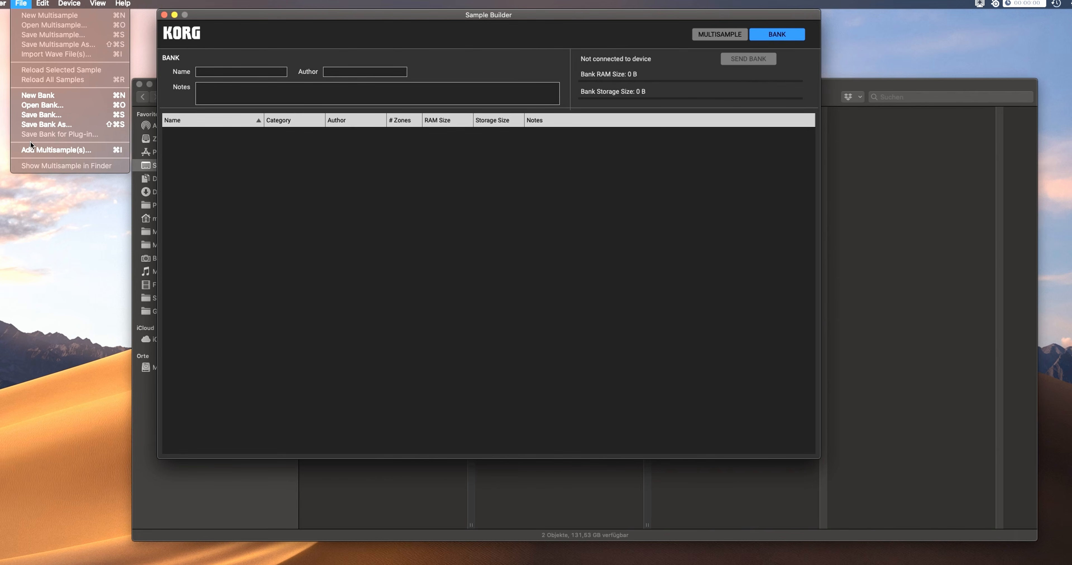
pyautogui.click(42, 103)
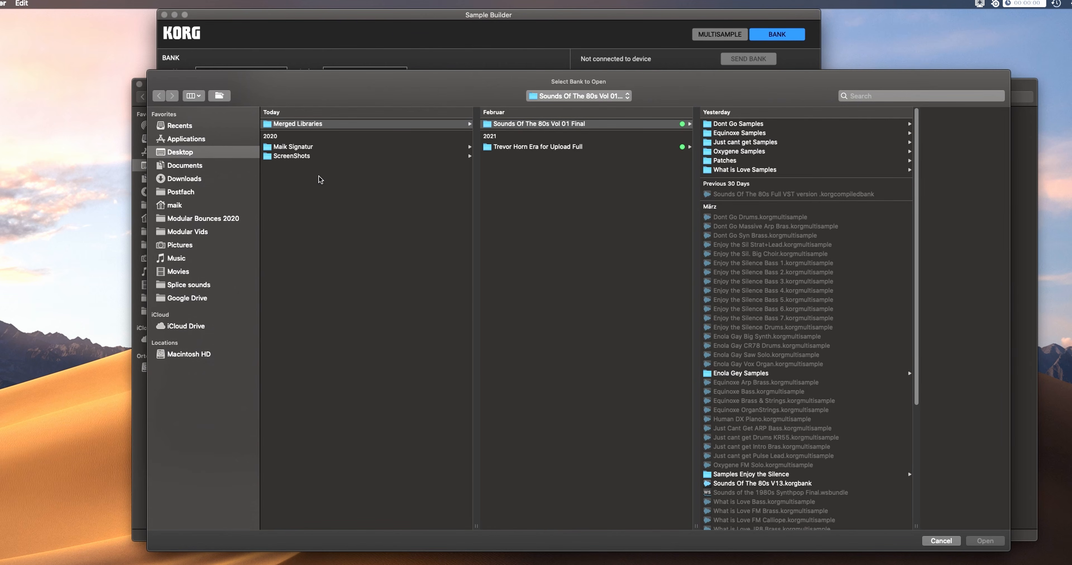
pyautogui.scroll(-5, 737, 214)
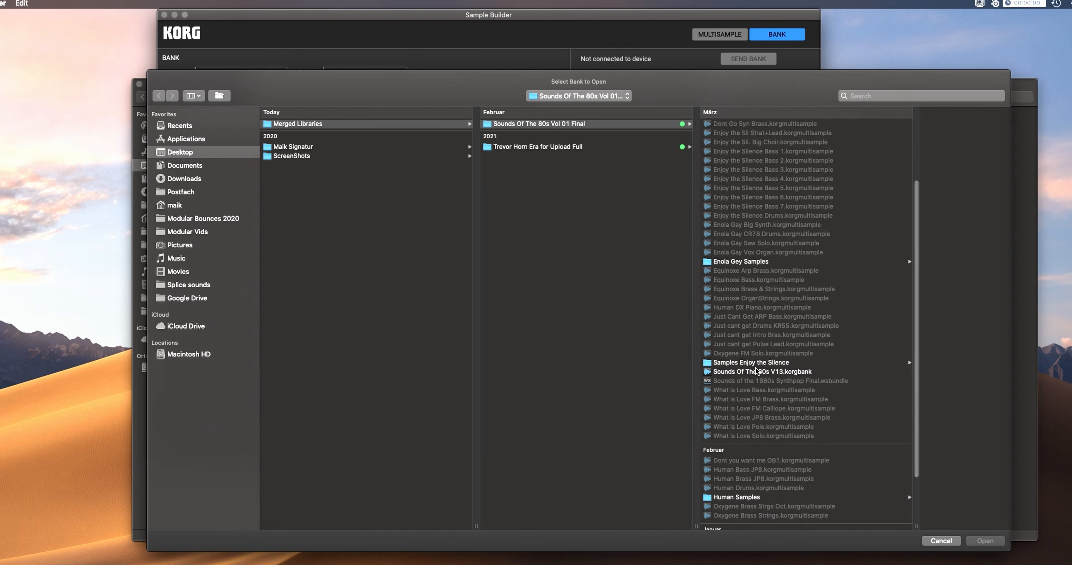
pyautogui.click(755, 372)
pyautogui.click(985, 542)
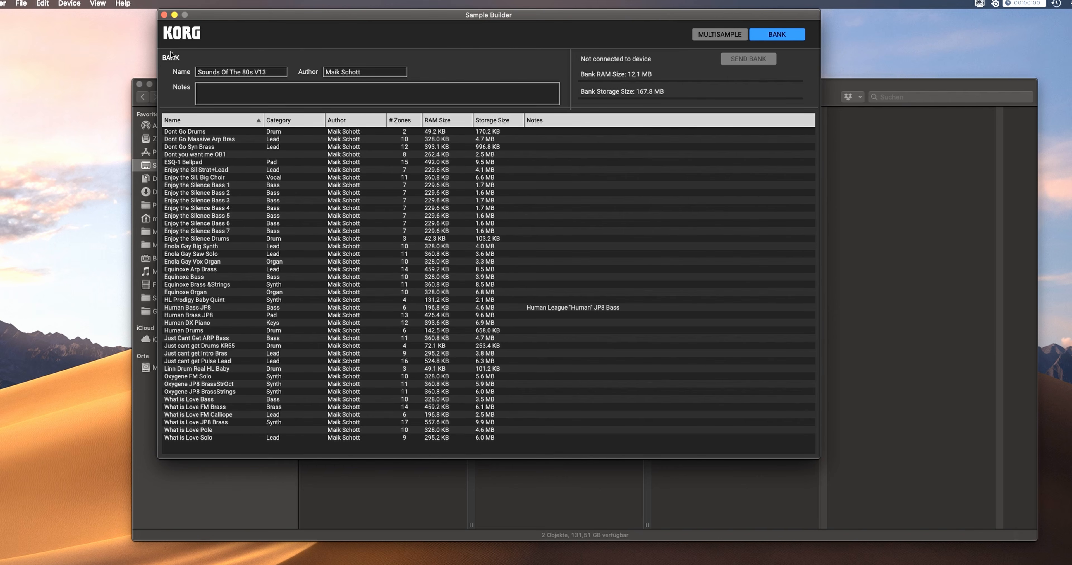
# Step: Add every multisample from the Sample Banks Multisamples folder in Trevor Horn Era for Upload Full, skipping the duplicate ESQ-1 Bellpad
pyautogui.click(21, 3)
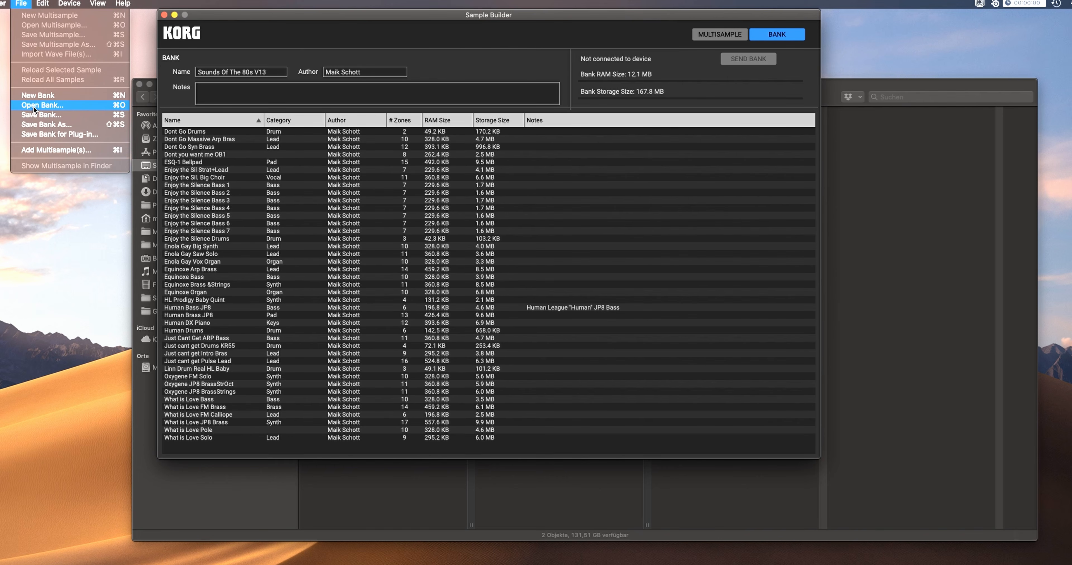
pyautogui.click(41, 147)
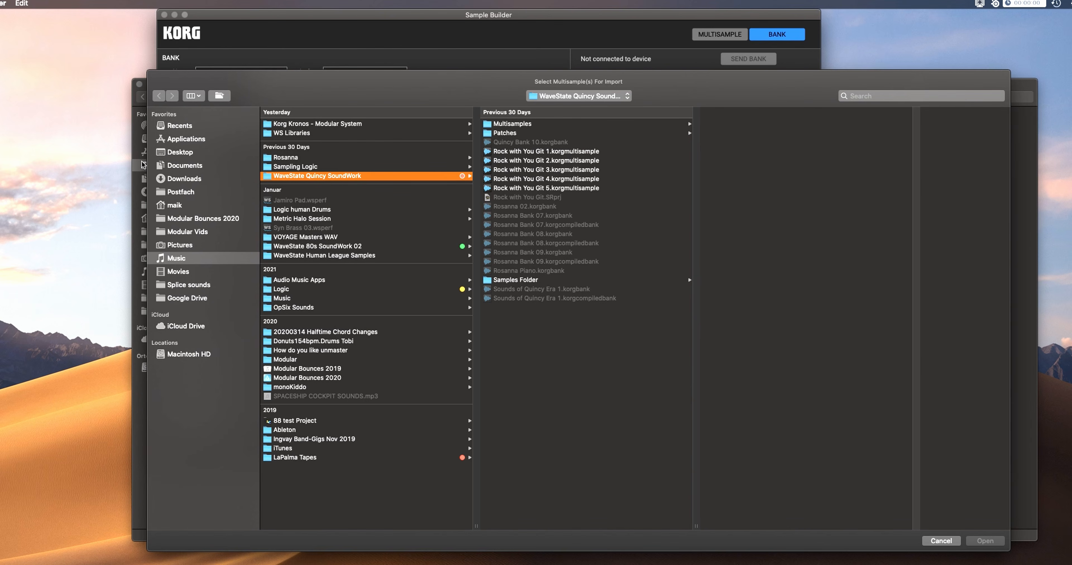
pyautogui.click(198, 153)
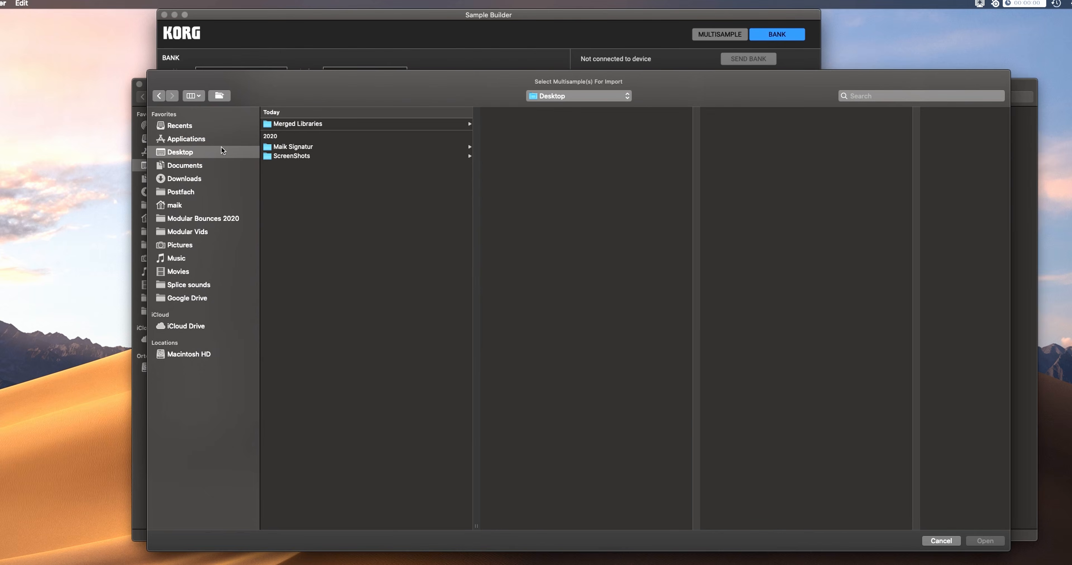
pyautogui.click(433, 124)
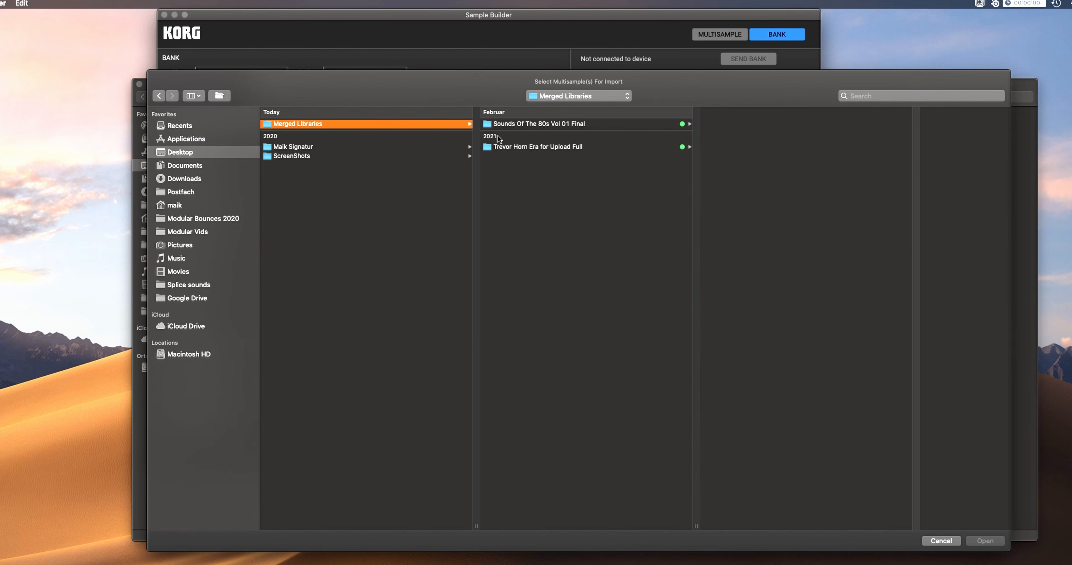
pyautogui.click(510, 148)
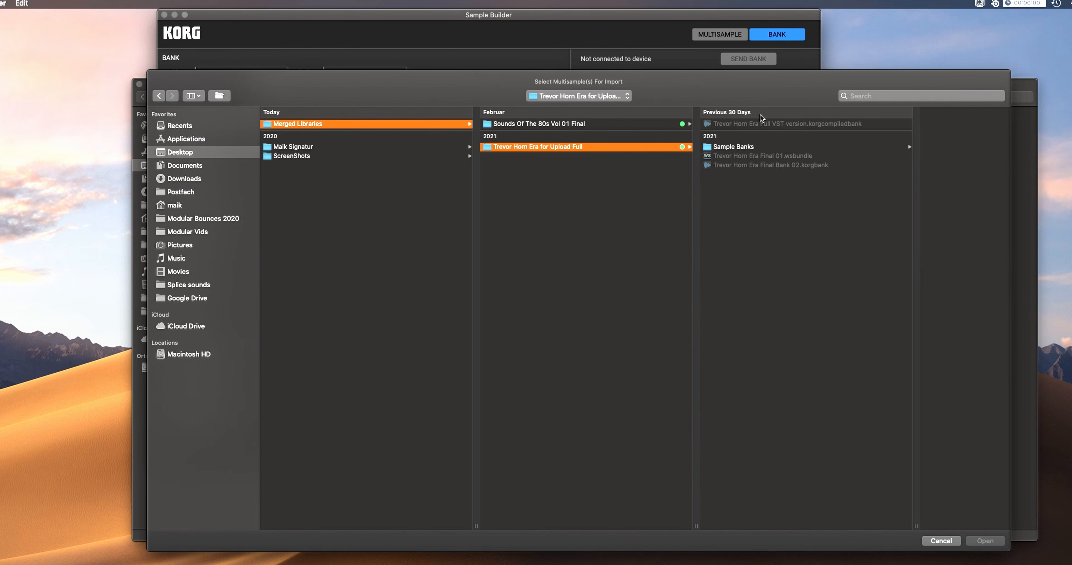
pyautogui.click(744, 148)
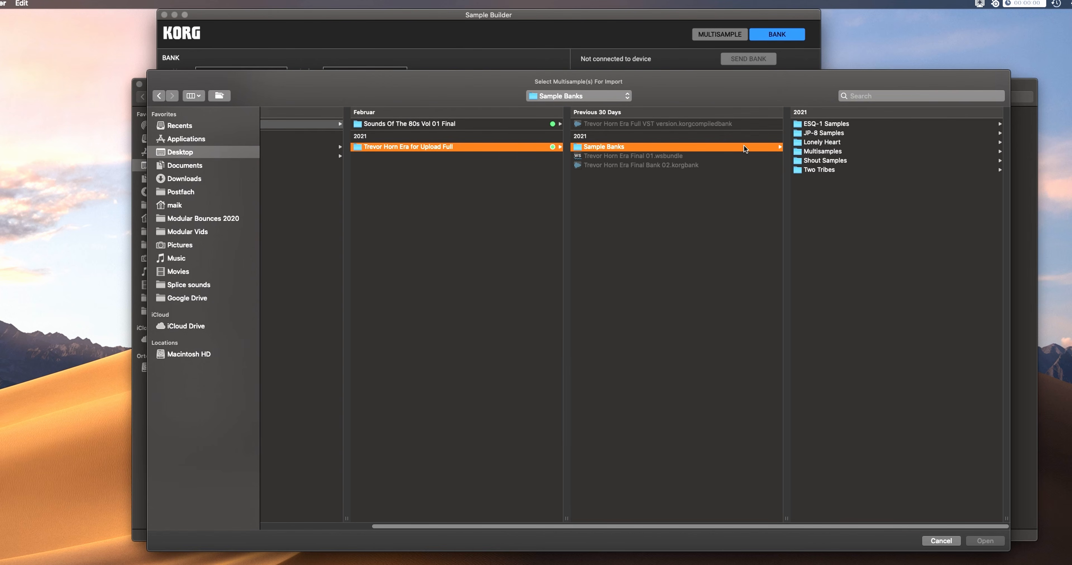
pyautogui.click(841, 152)
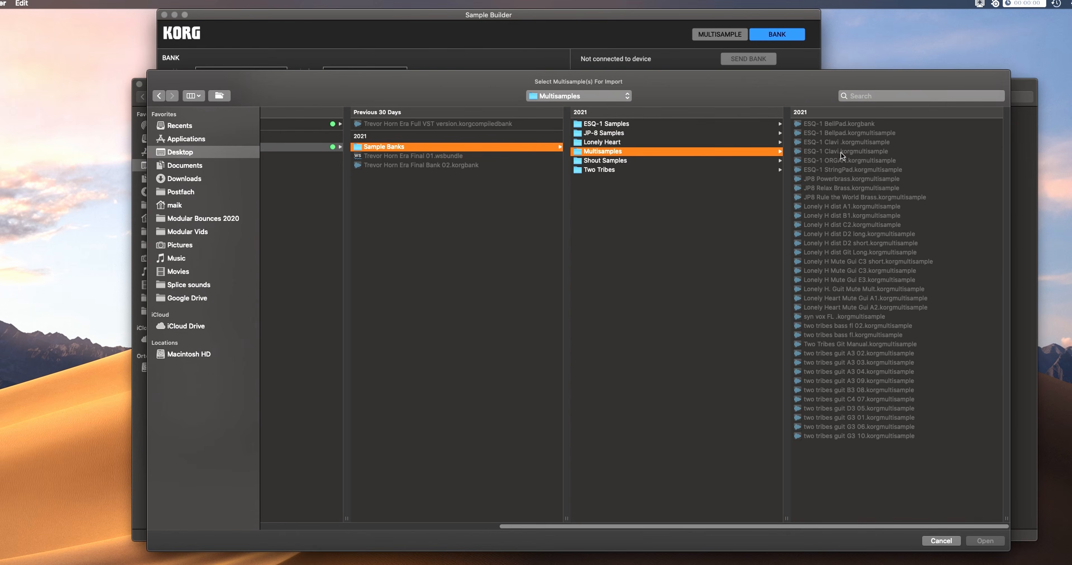
pyautogui.click(846, 134)
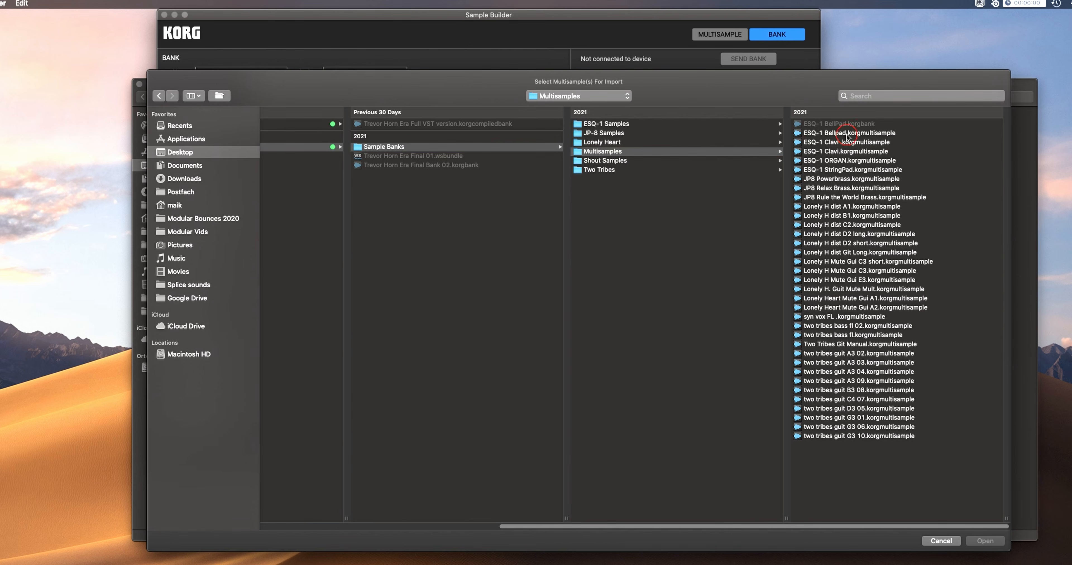
pyautogui.keyDown('shift'); pyautogui.click(767, 436); pyautogui.keyUp('shift')
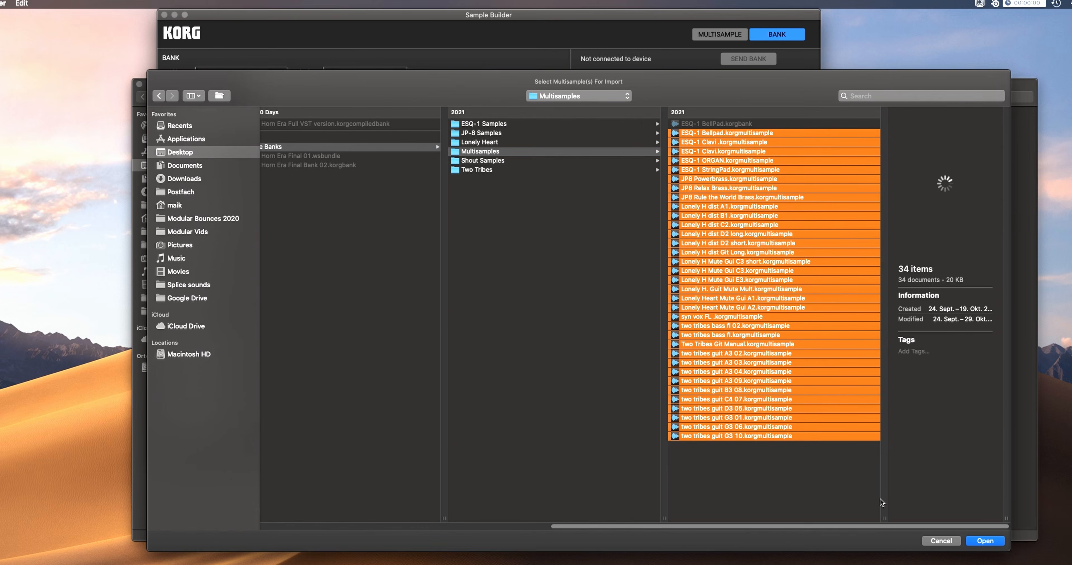
pyautogui.click(985, 541)
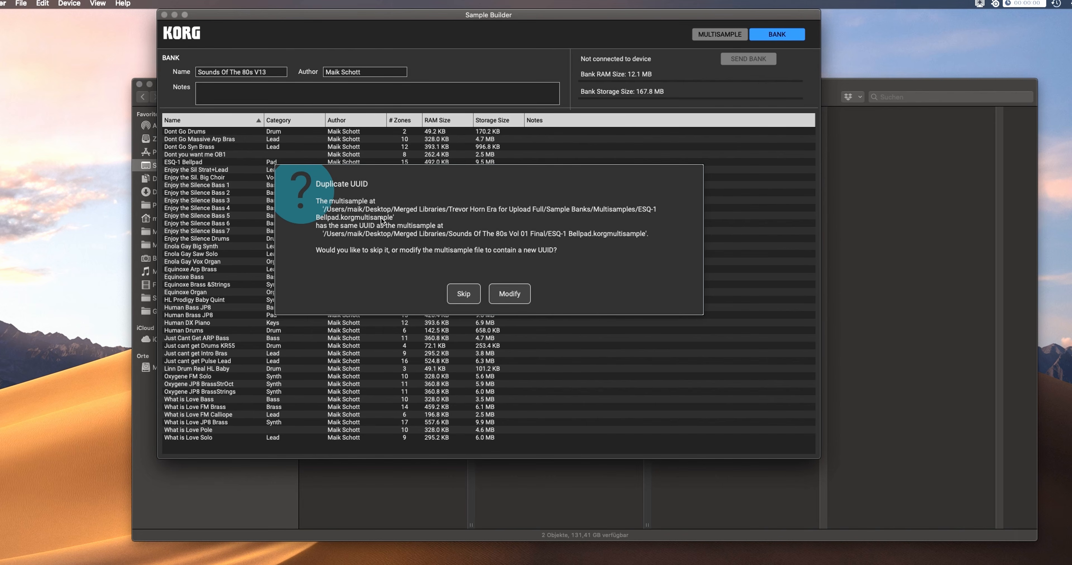
pyautogui.click(465, 287)
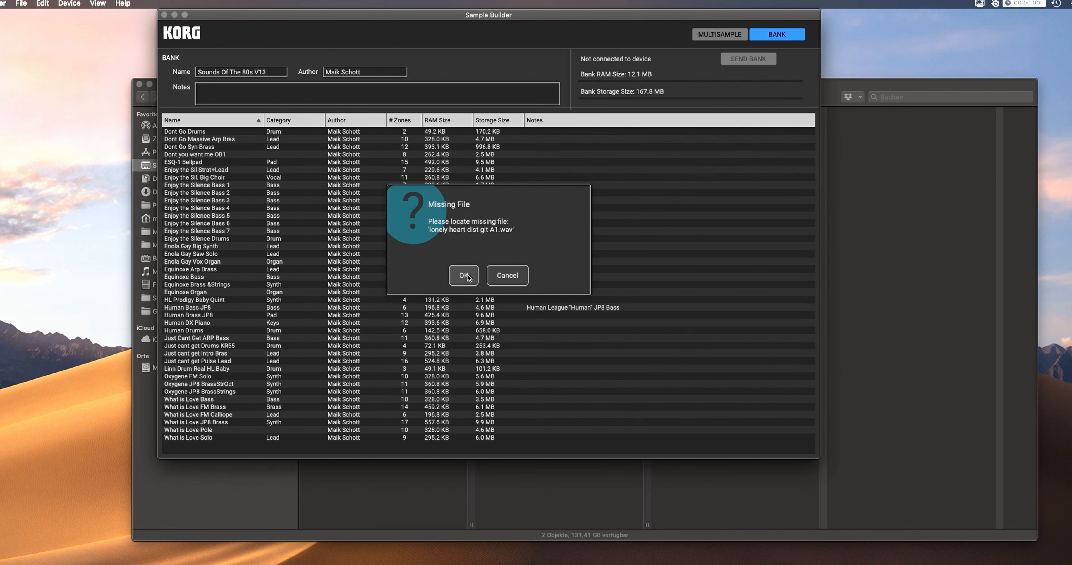
# Step: Locate the missing file lonely heart dist git A1.wav in the Lonely Heart folder of Sample Banks
pyautogui.click(465, 276)
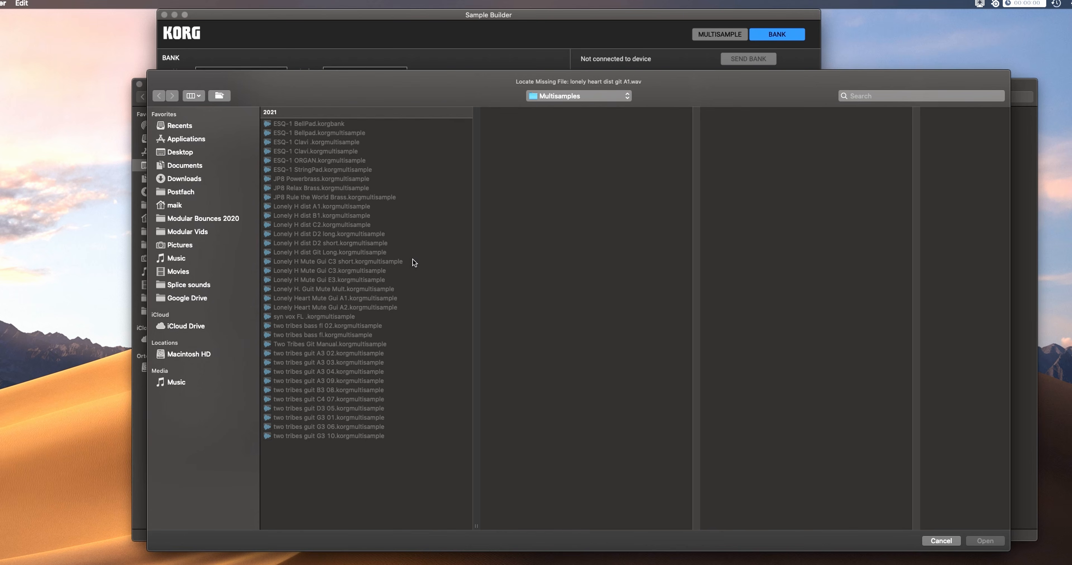
pyautogui.click(561, 96)
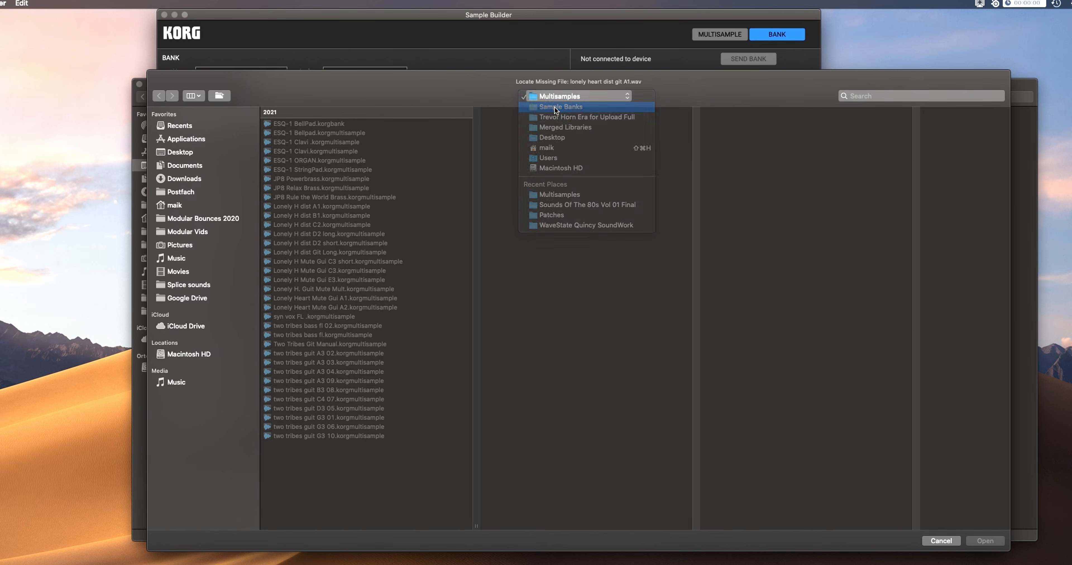
pyautogui.click(552, 109)
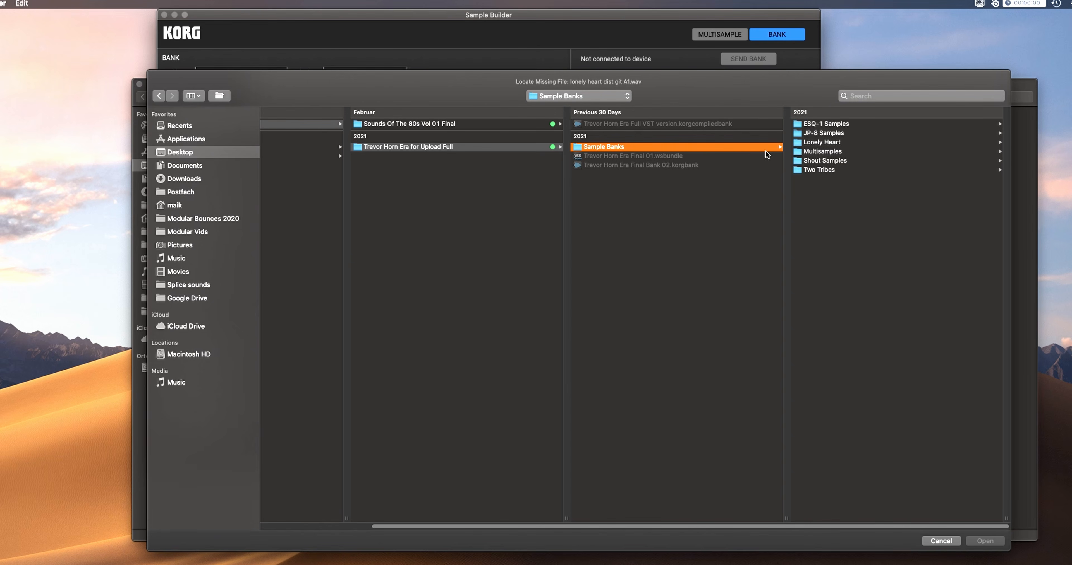
pyautogui.click(822, 142)
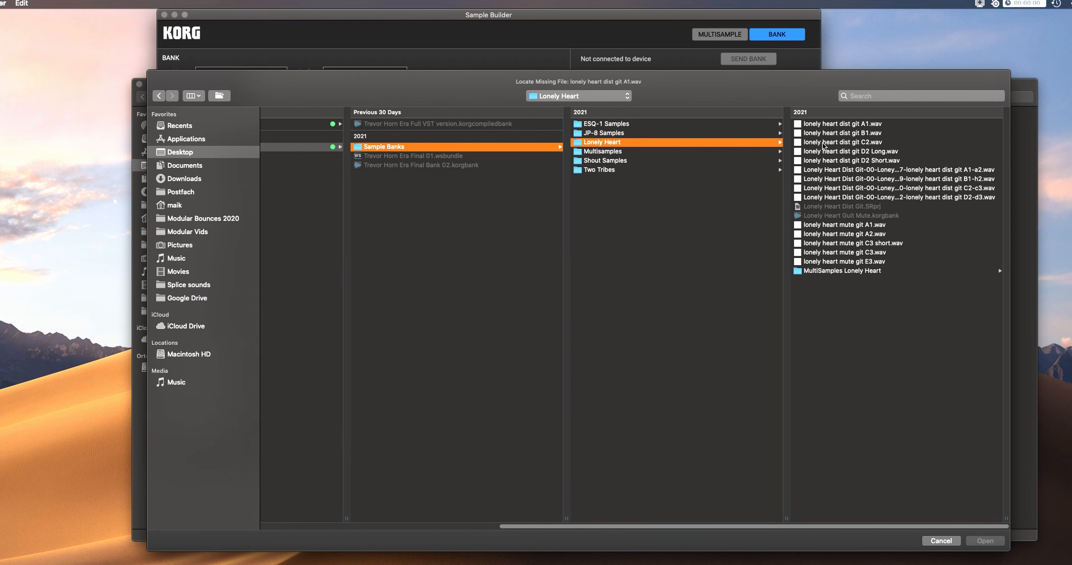
pyautogui.doubleClick(830, 124)
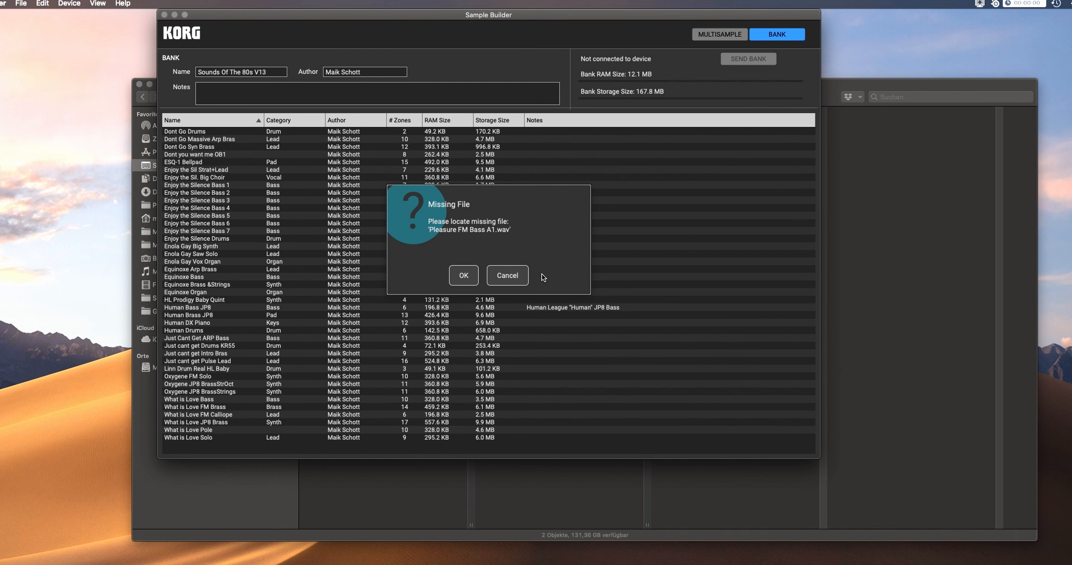
# Step: Locate the missing file Pleasure FM Bass A1.wav in the Two Tribes folder
pyautogui.click(464, 276)
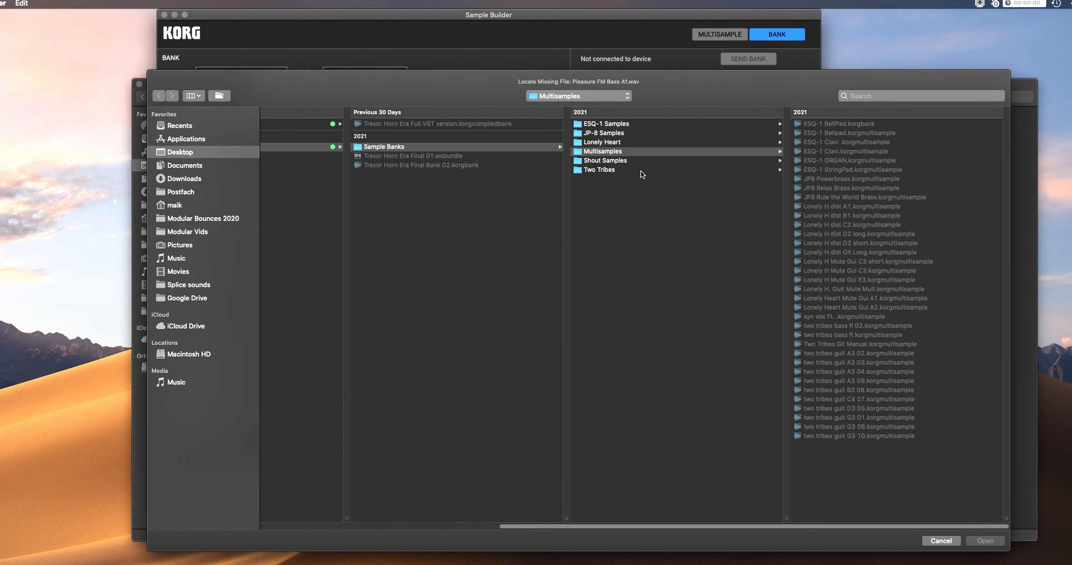
pyautogui.click(614, 170)
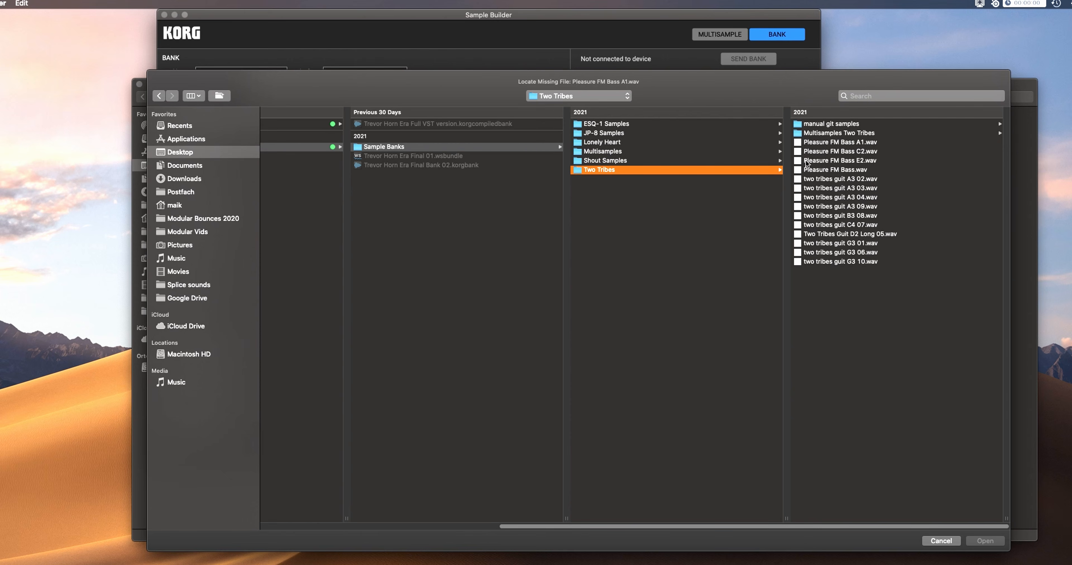
pyautogui.click(828, 143)
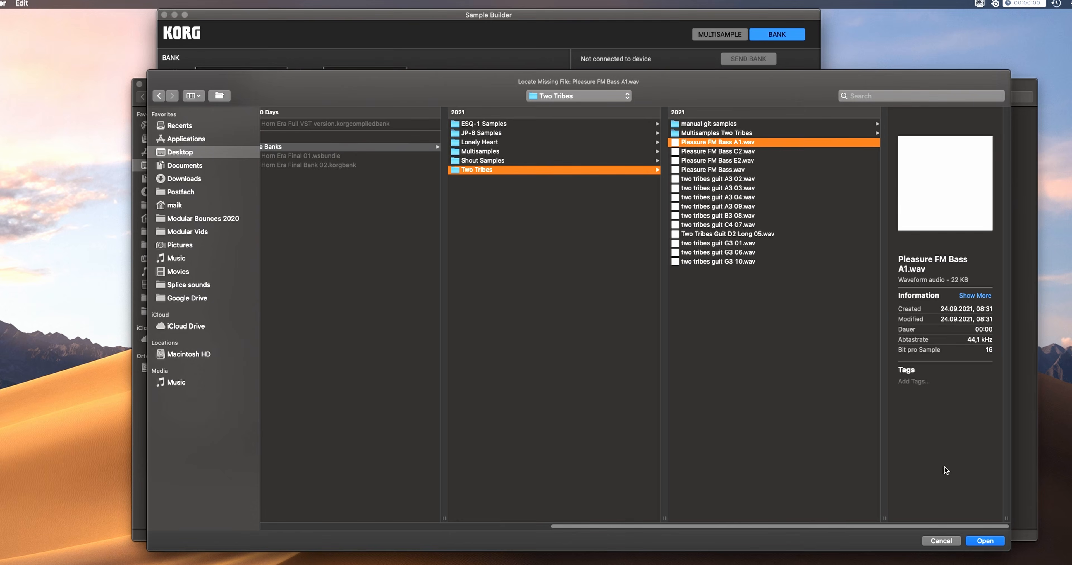
pyautogui.click(984, 542)
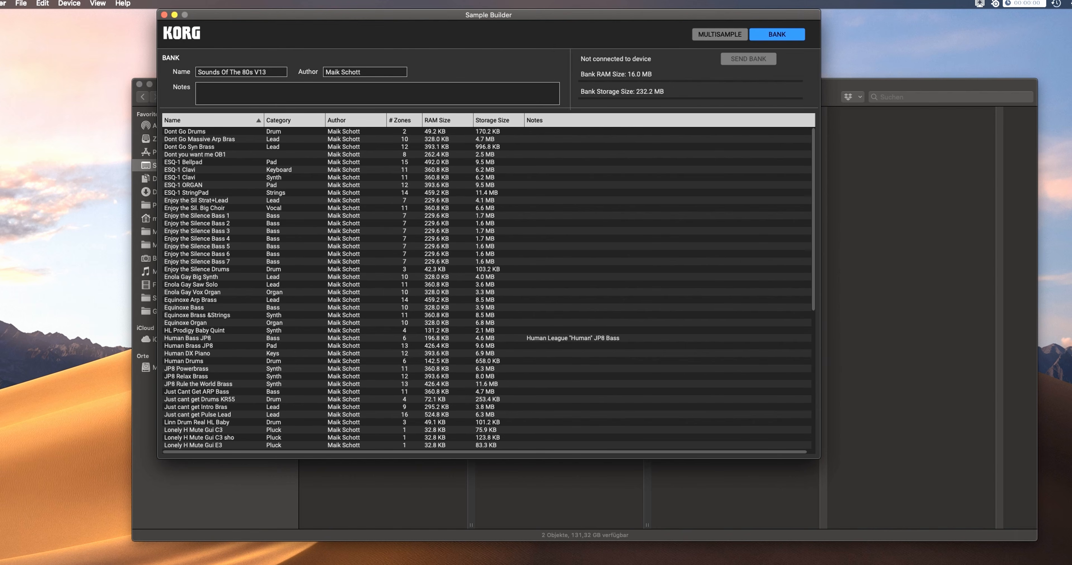
# Step: Save the bank as "80s Synthpop and Trevor Horn" in Desktop's Merged Libraries folder and send it to the connected wavestate
pyautogui.click(21, 3)
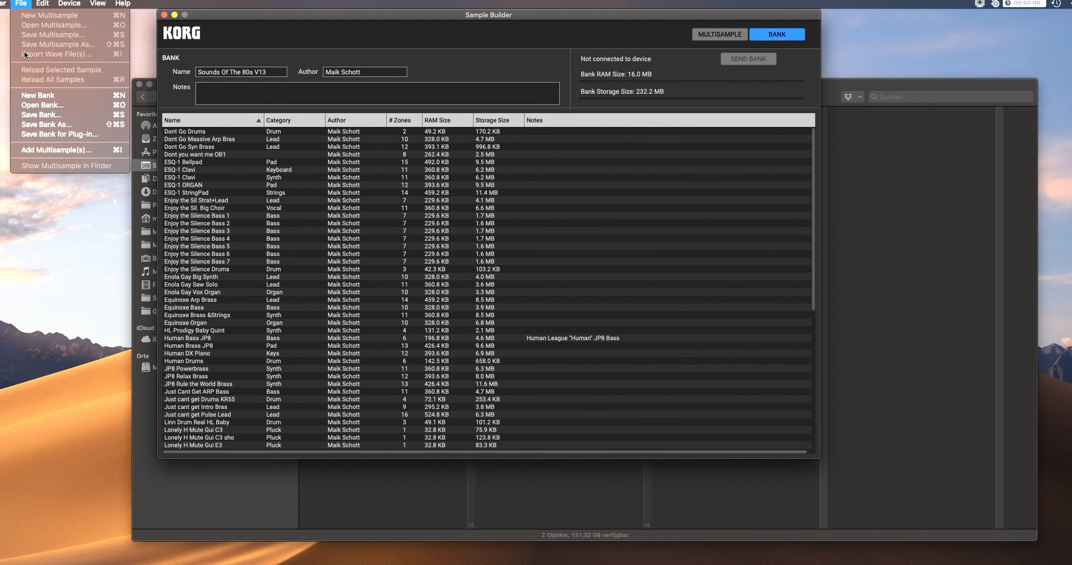
pyautogui.click(52, 124)
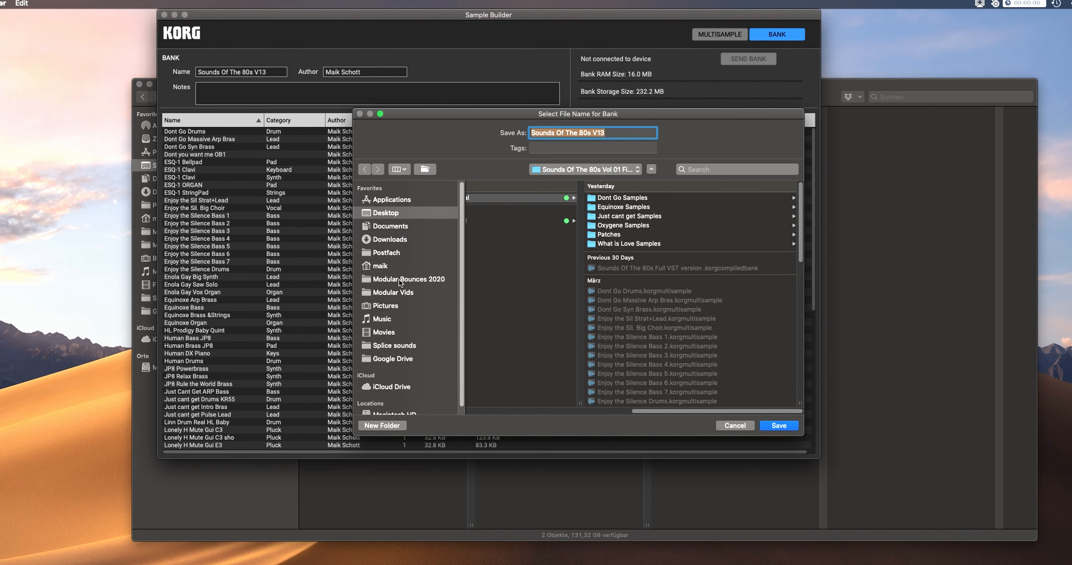
pyautogui.click(394, 214)
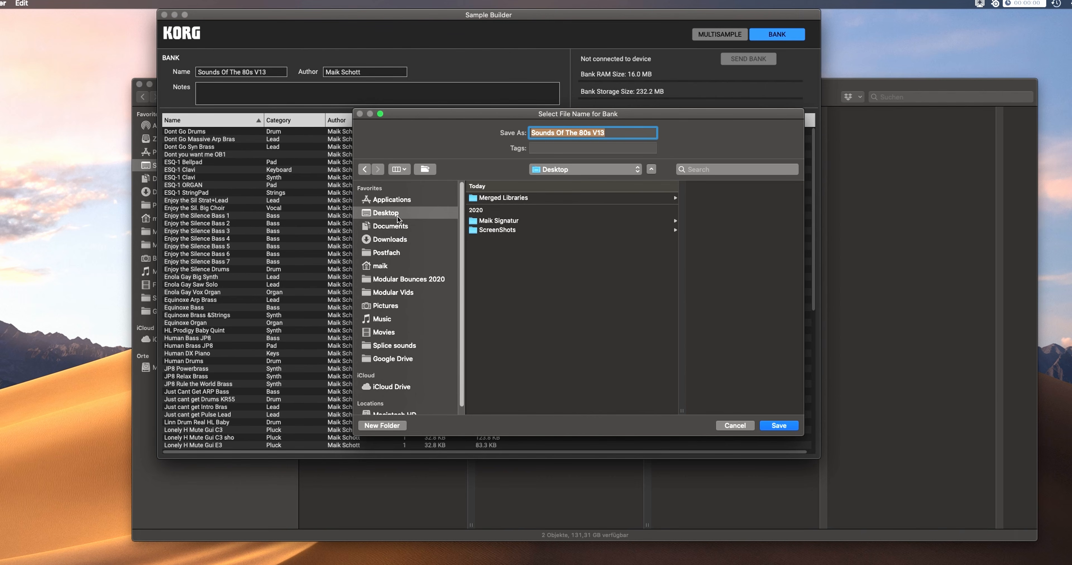
pyautogui.click(499, 198)
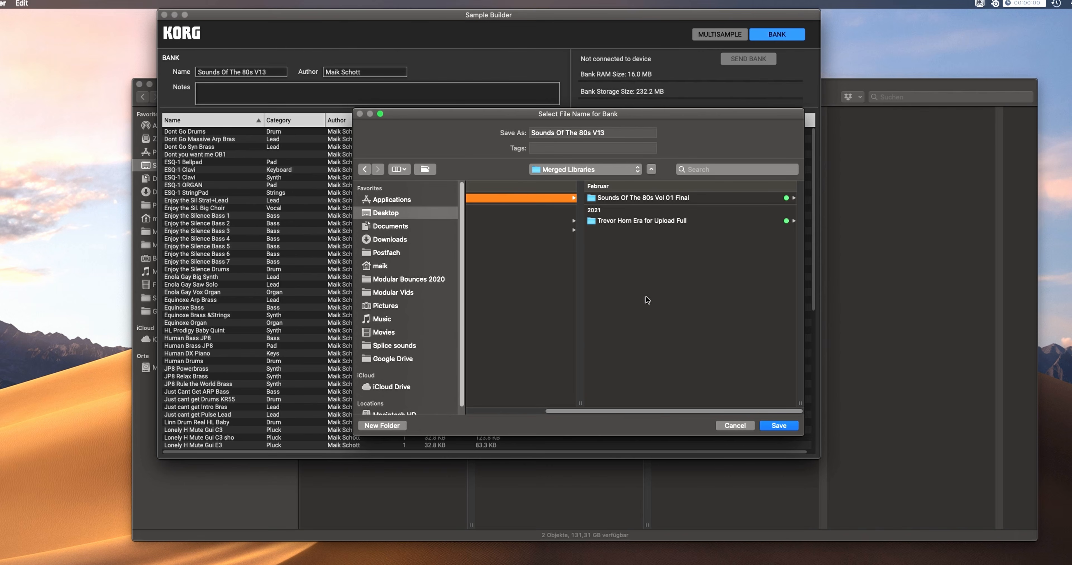
pyautogui.press('Tab')
pyautogui.write('80s Synt')
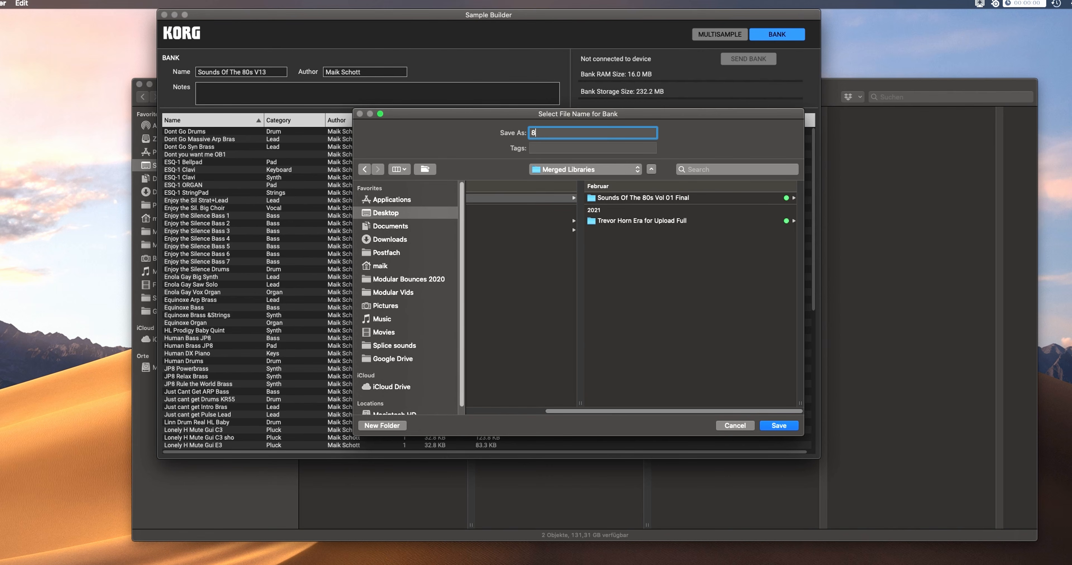
pyautogui.write('hpop and Trevor Horn')
pyautogui.click(778, 426)
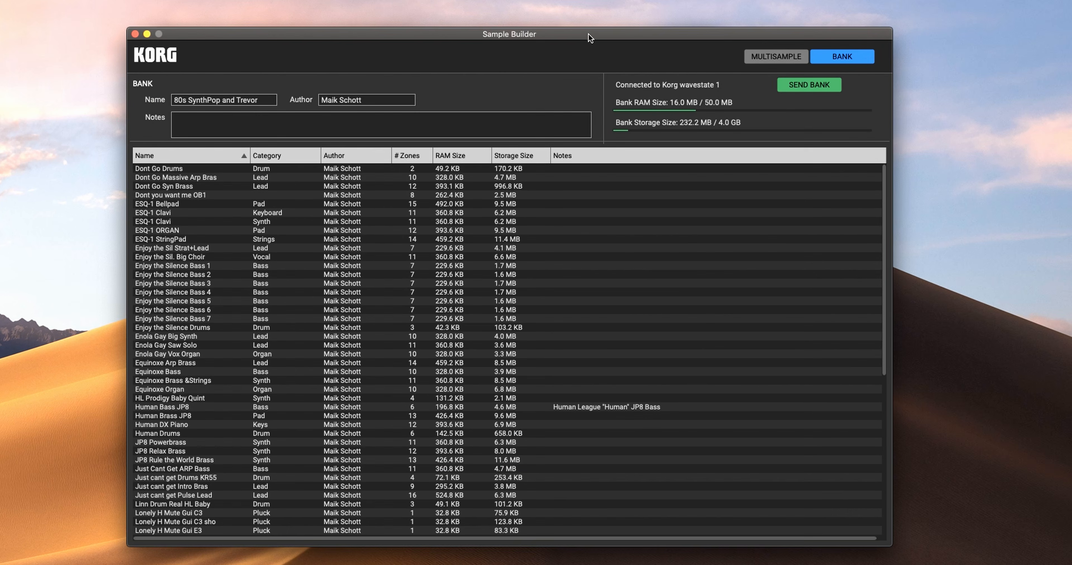
pyautogui.click(793, 86)
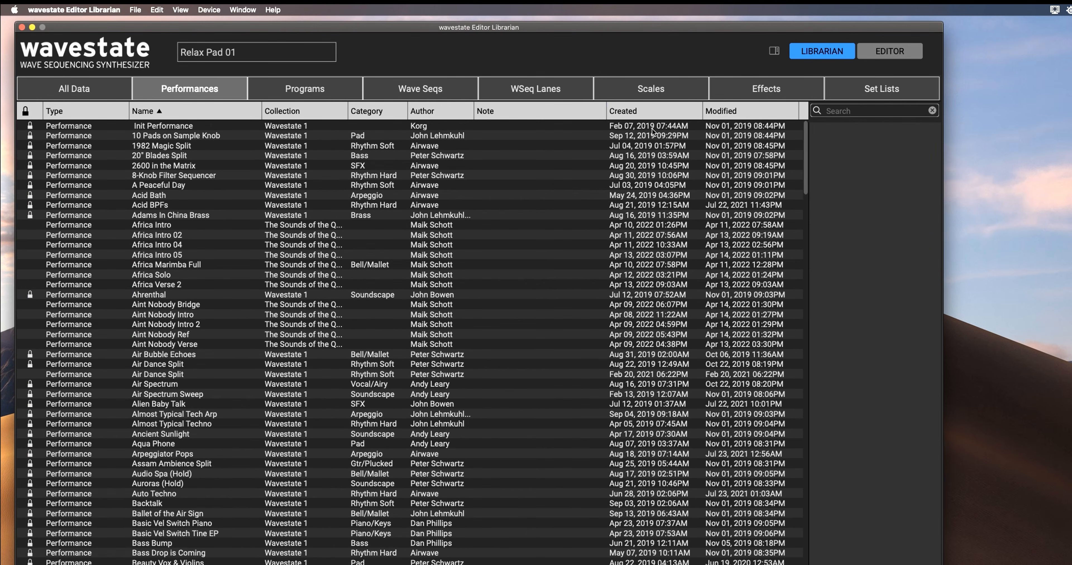
# Step: Import Trevor Horn Era Final 01.wsbundle from Trevor Horn Era for Upload Full in Desktop's Merged Libraries, making the duplicate Crazy Key Sequence WS 02 unique
pyautogui.click(135, 10)
pyautogui.click(157, 49)
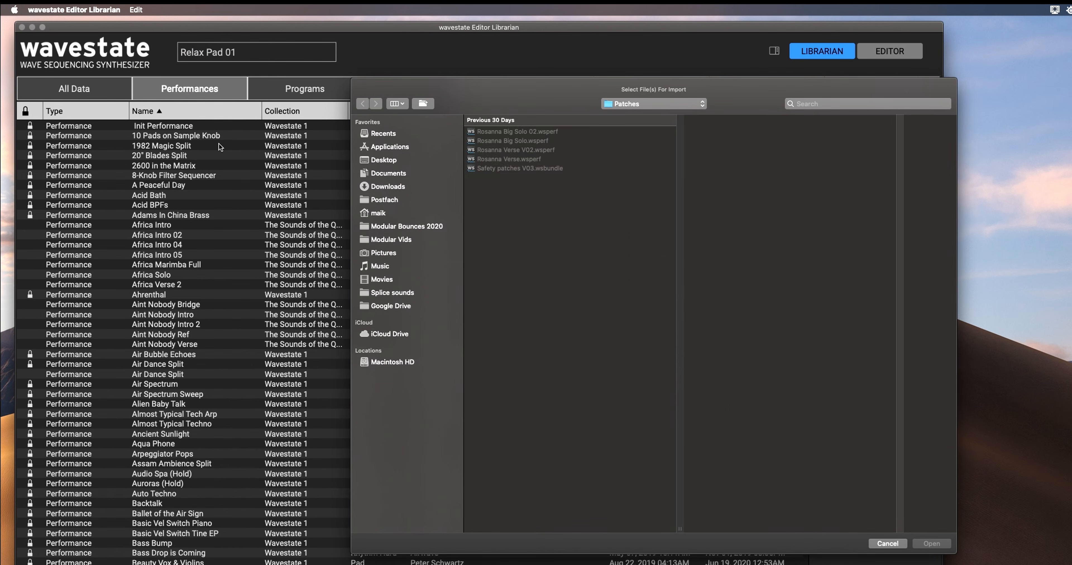
pyautogui.click(389, 174)
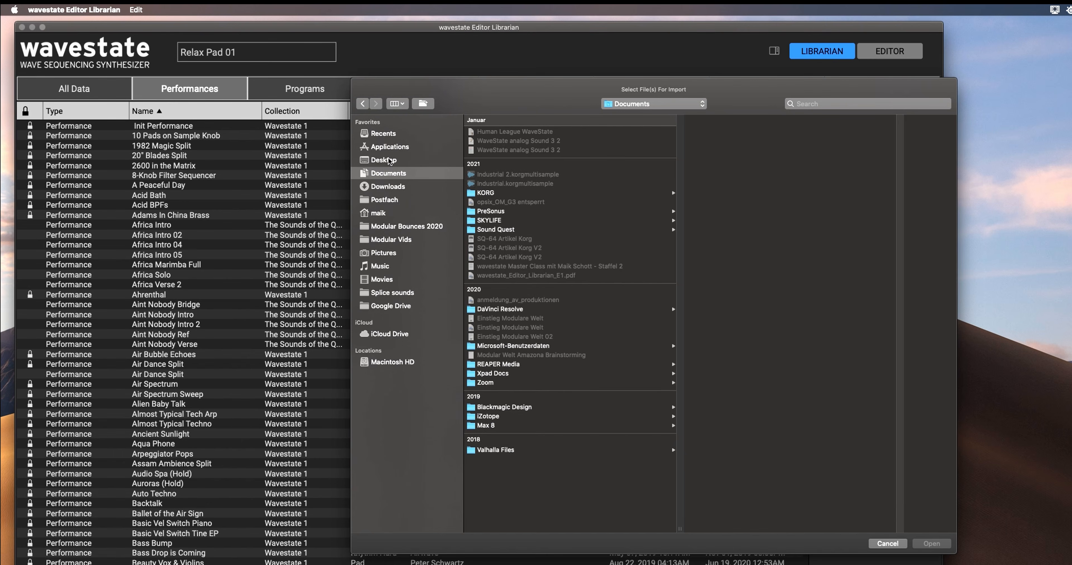
pyautogui.click(391, 160)
pyautogui.click(514, 134)
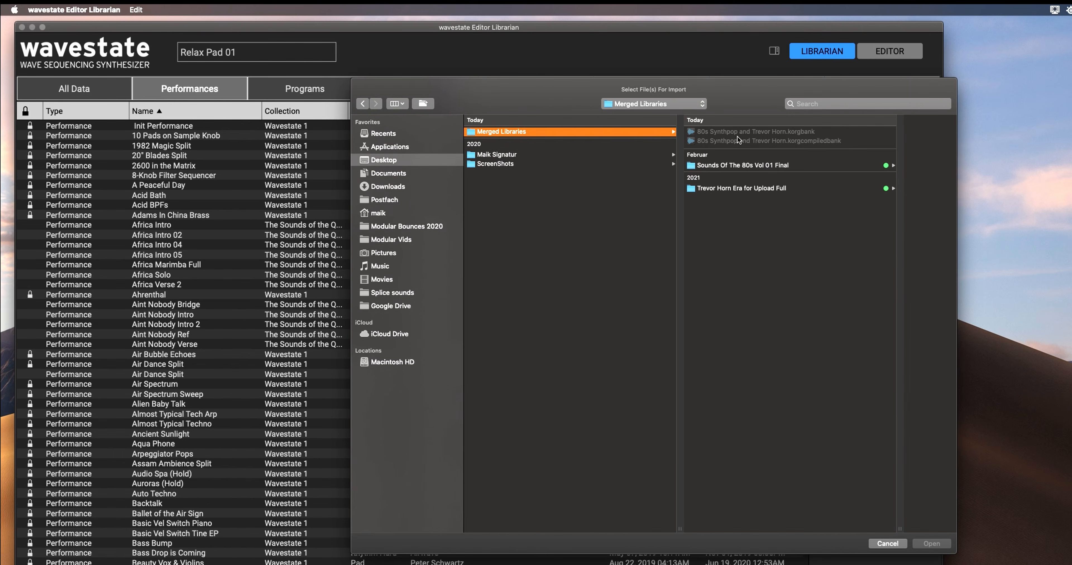
pyautogui.click(735, 189)
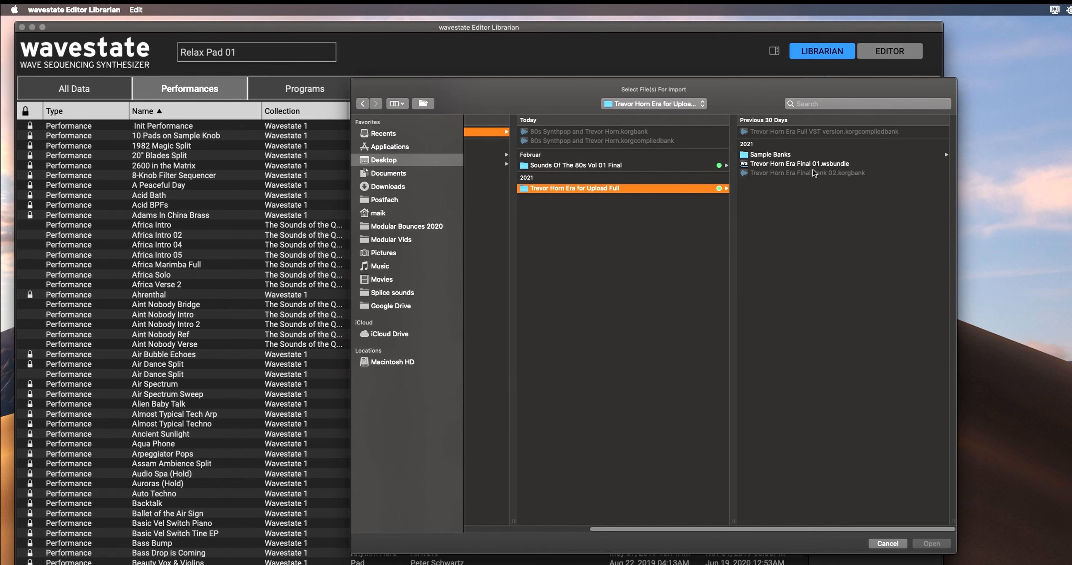
pyautogui.click(777, 165)
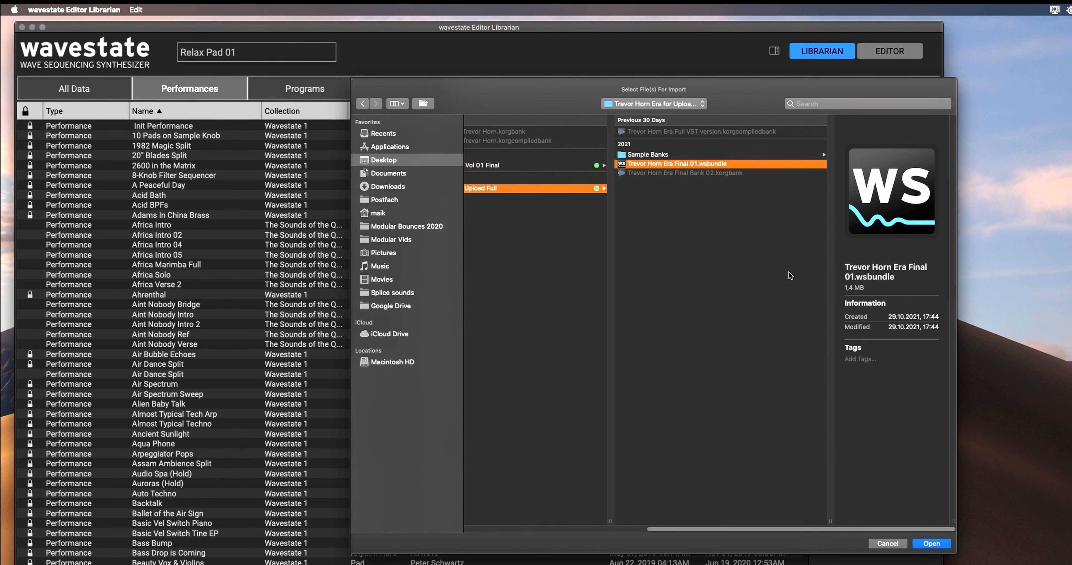
pyautogui.click(930, 545)
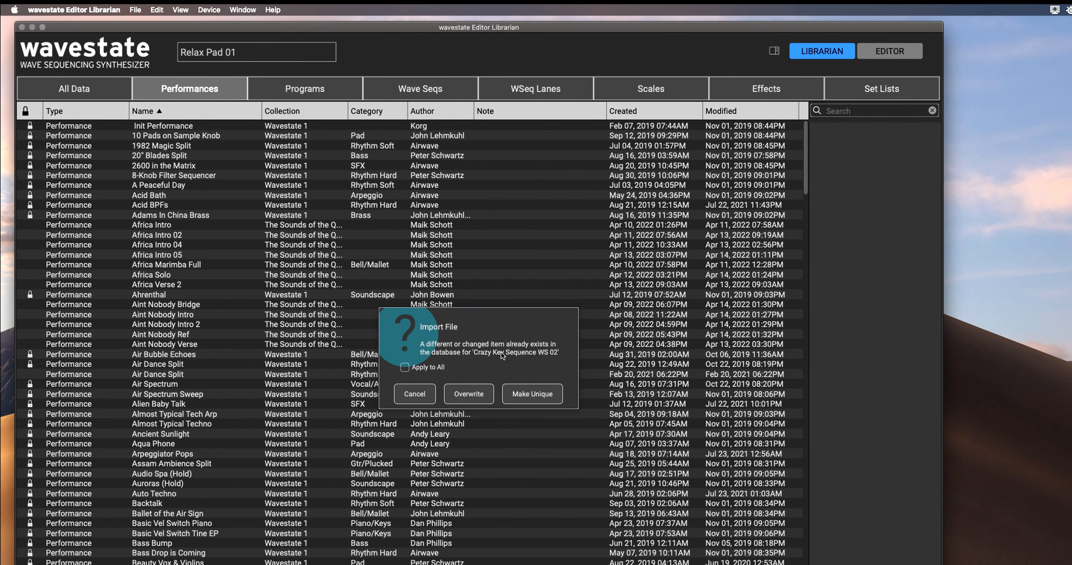
pyautogui.click(525, 399)
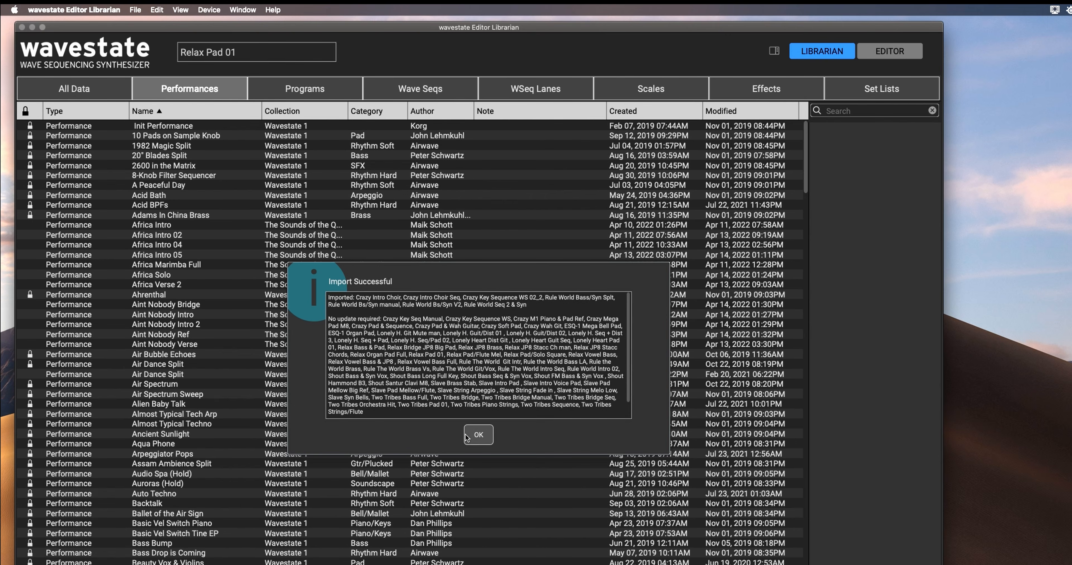
pyautogui.click(478, 435)
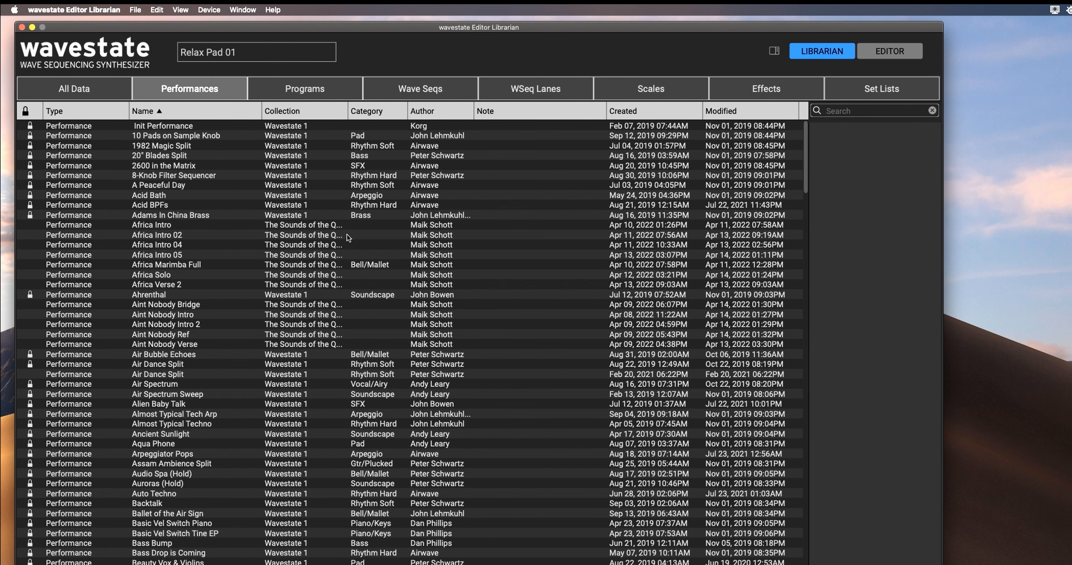
# Step: Import Sounds of the 1980s Synthpop Final.wsbundle from the Sounds Of The 80s Vol 01 Final folder, making Don't Go Intro and Oxigene PT4 Complete unique
pyautogui.click(145, 11)
pyautogui.click(151, 49)
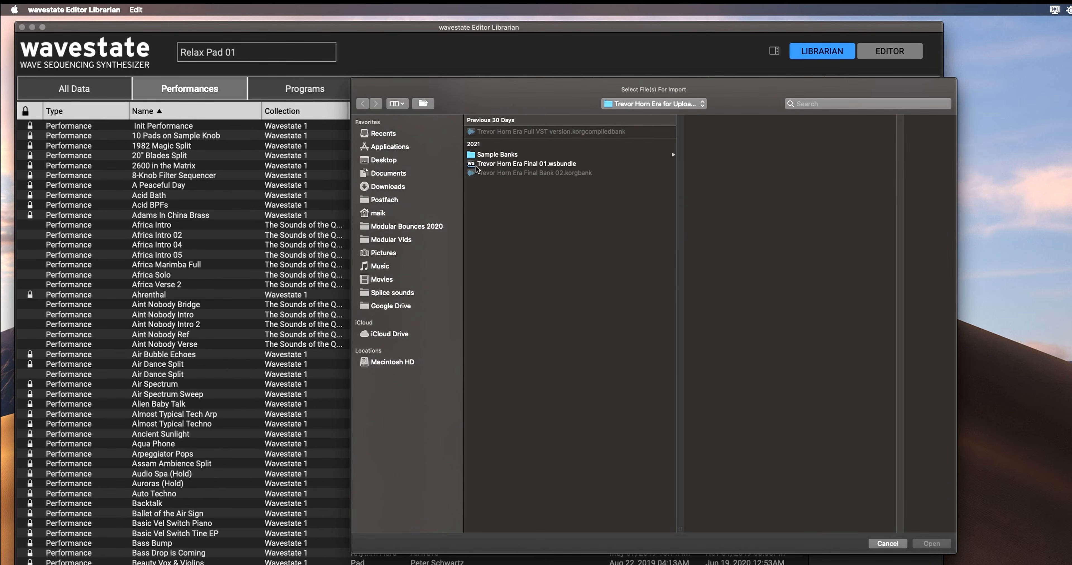
pyautogui.click(653, 103)
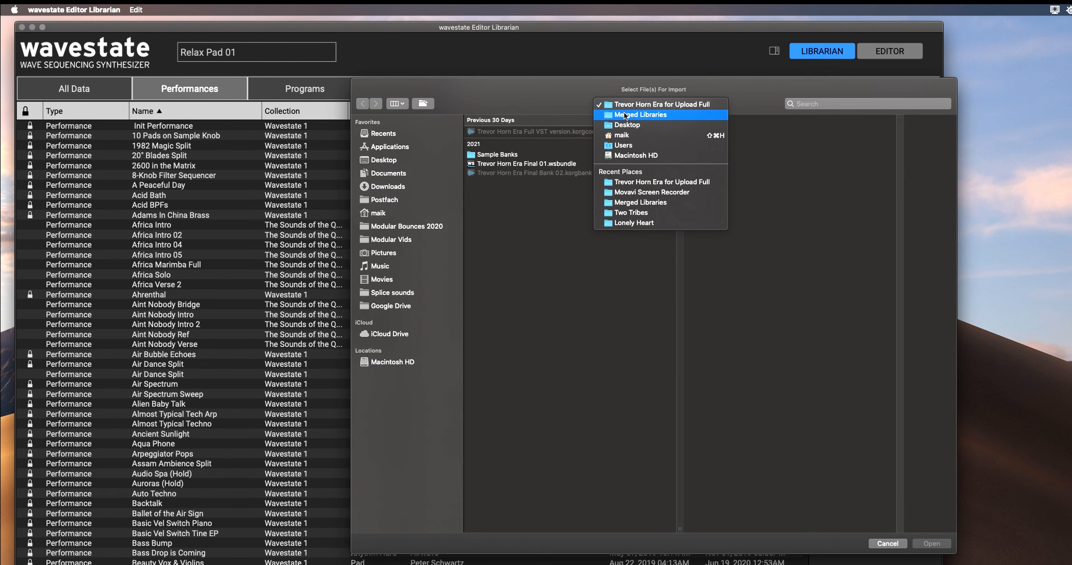
pyautogui.click(613, 105)
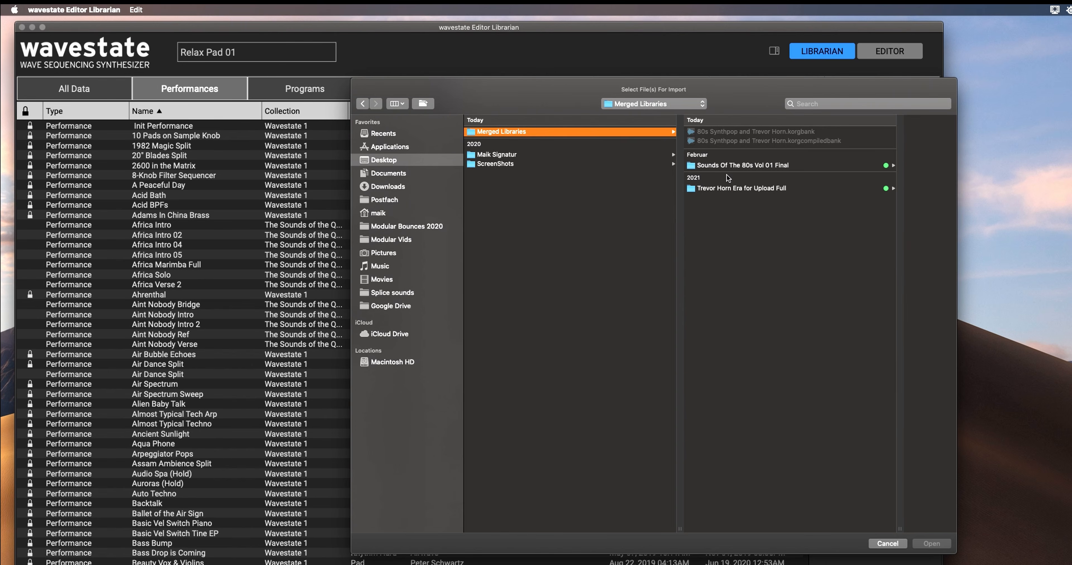
pyautogui.click(727, 167)
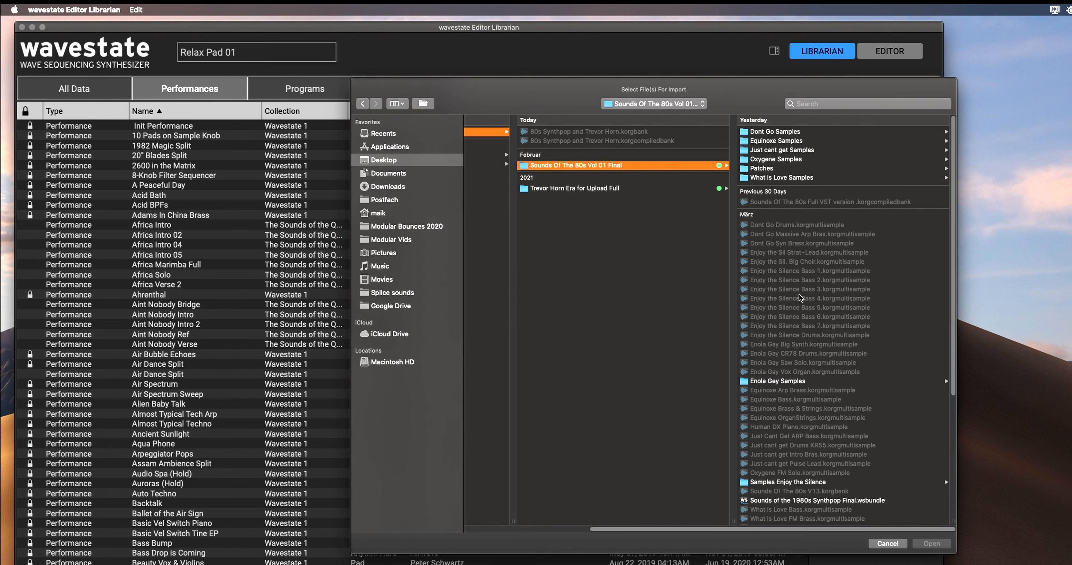
pyautogui.scroll(-8, 800, 298)
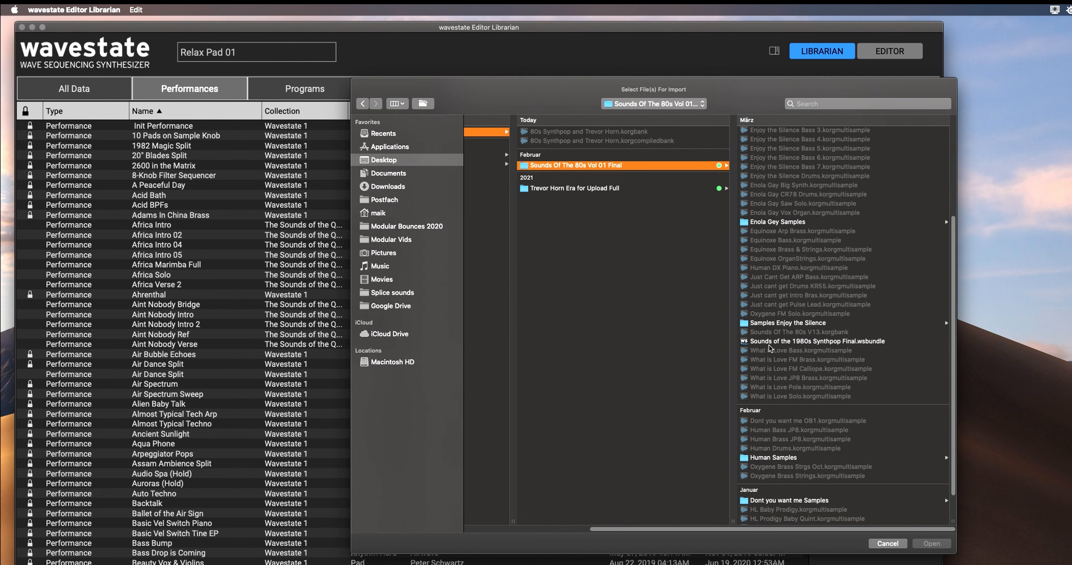
pyautogui.click(815, 341)
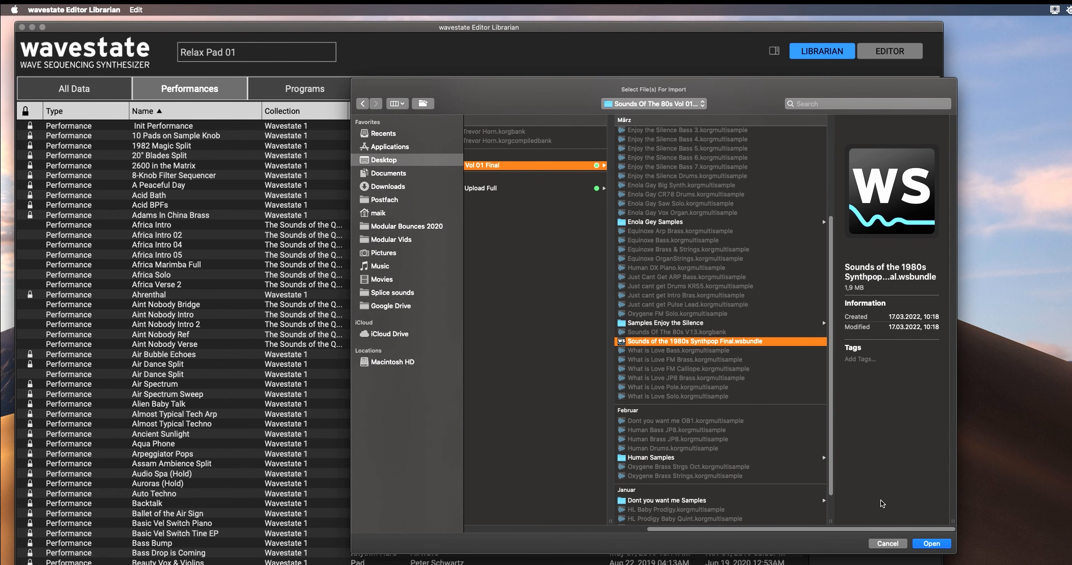
pyautogui.click(929, 544)
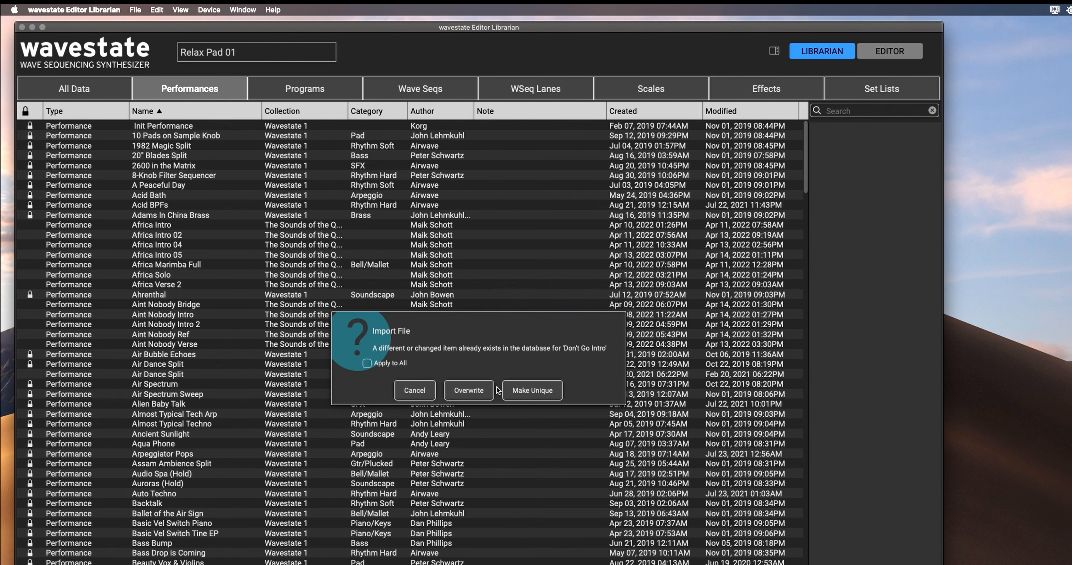
pyautogui.click(533, 393)
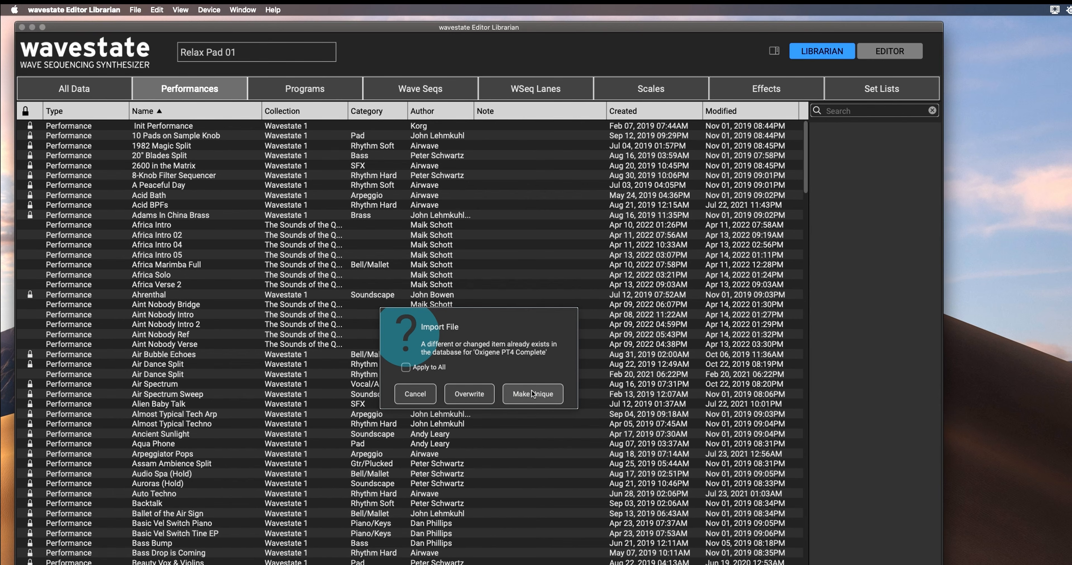
pyautogui.click(533, 395)
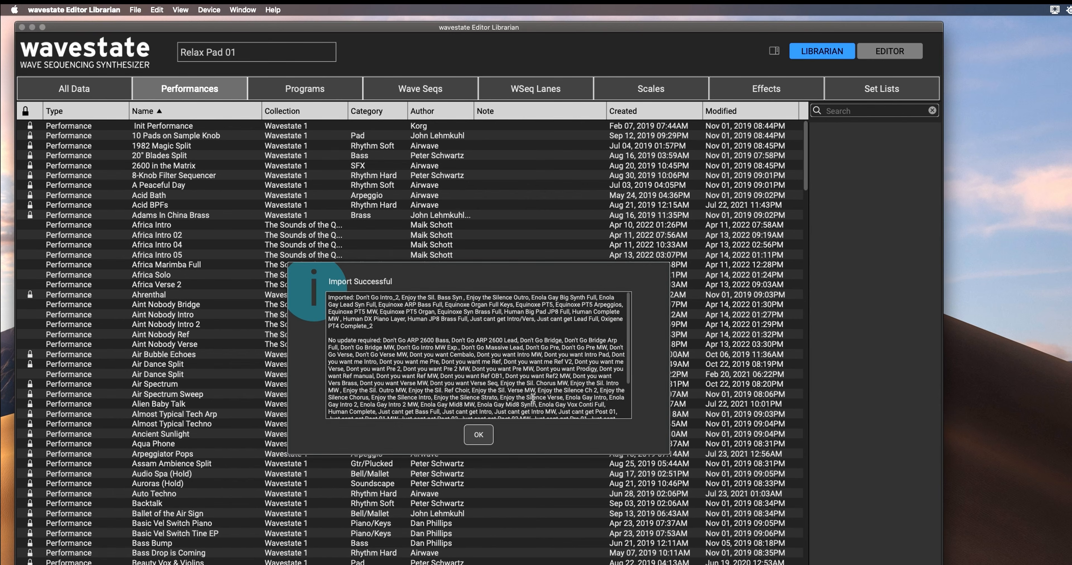
pyautogui.click(479, 435)
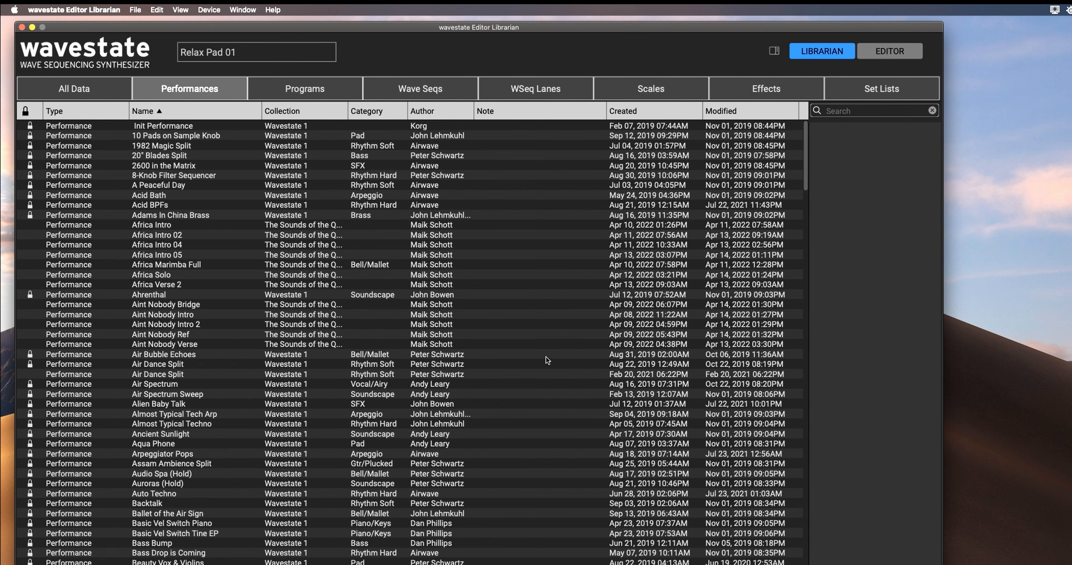